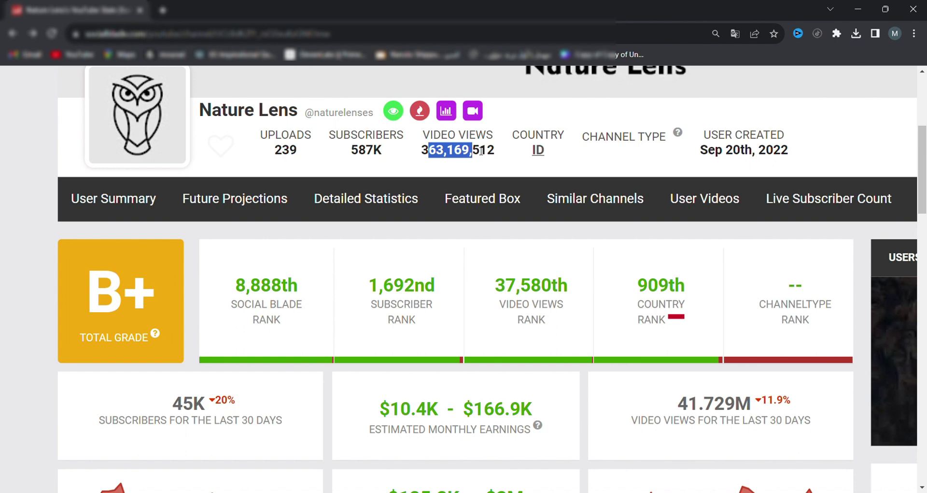
Examine Nature Lens's Social Blade statistics: total video views, subscribers, views for the last 30 days and estimated monthly earnings
click(481, 151)
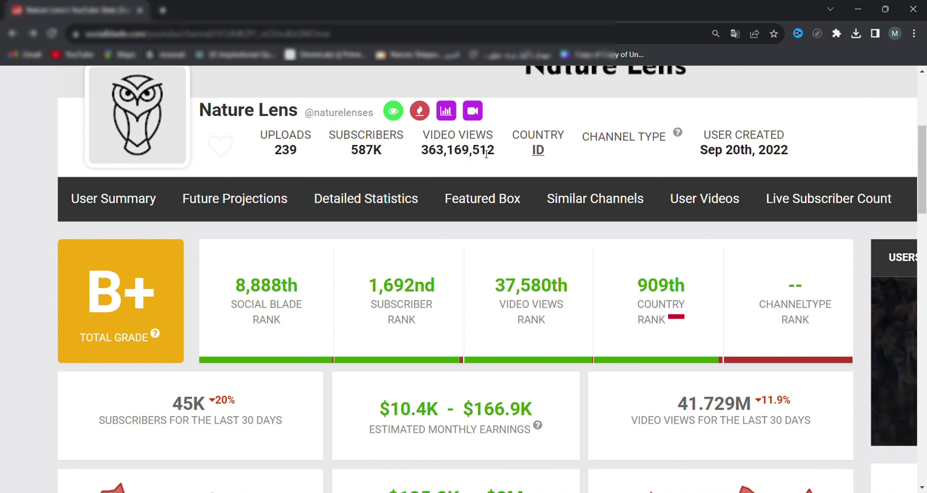
scroll(604, 259, down, 3)
scroll(604, 290, right, 2)
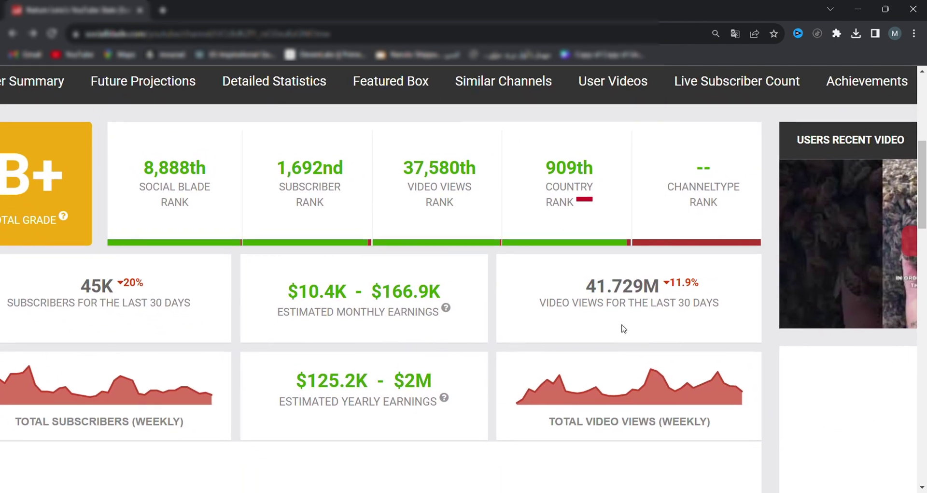
drag(585, 285, 661, 286)
scroll(542, 252, up, 2)
scroll(543, 252, left, 2)
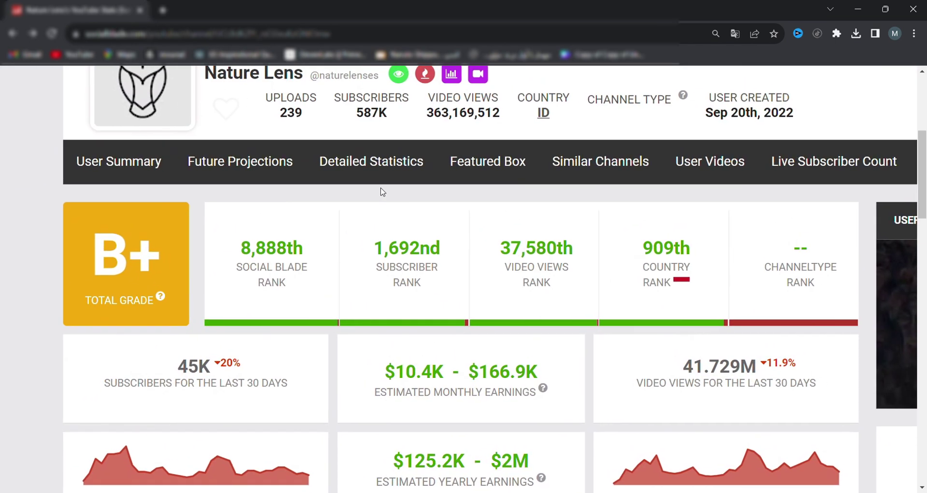
drag(362, 119, 386, 121)
click(392, 121)
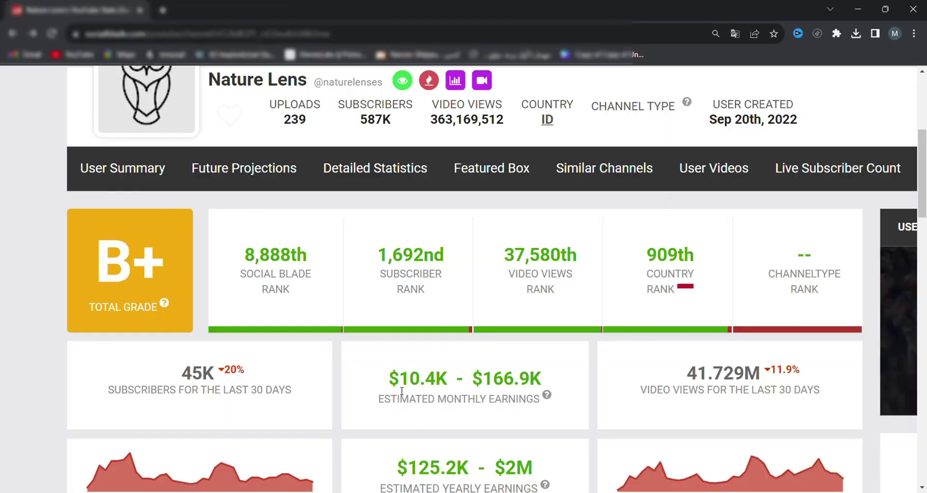
drag(384, 384, 559, 400)
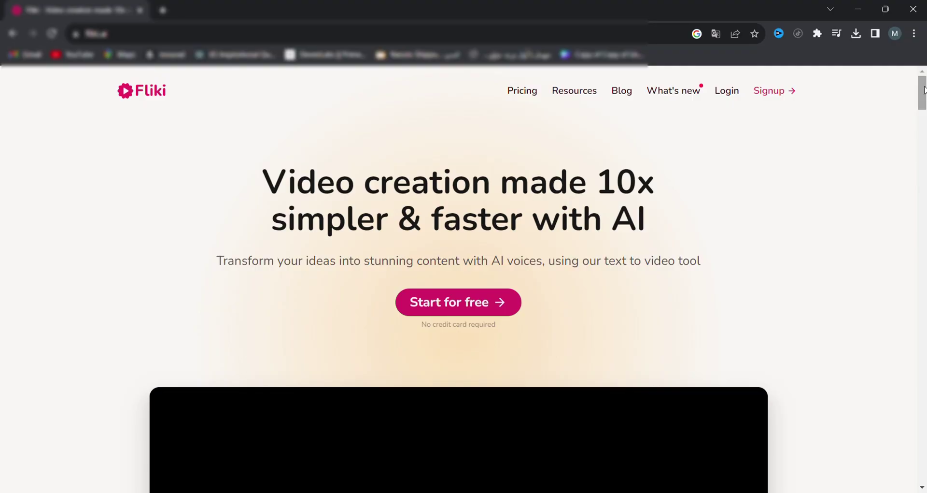
Look over the Fliki homepage and go to its account sign-up
drag(924, 89, 924, 135)
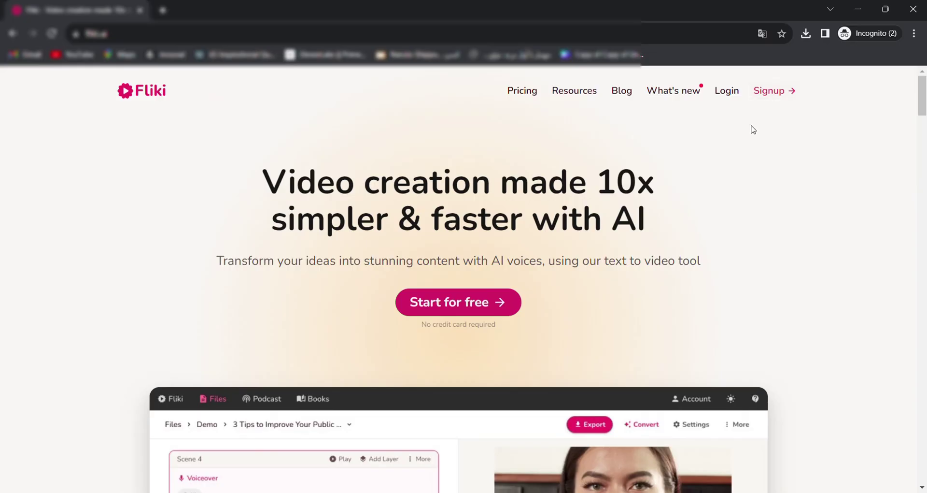
click(774, 92)
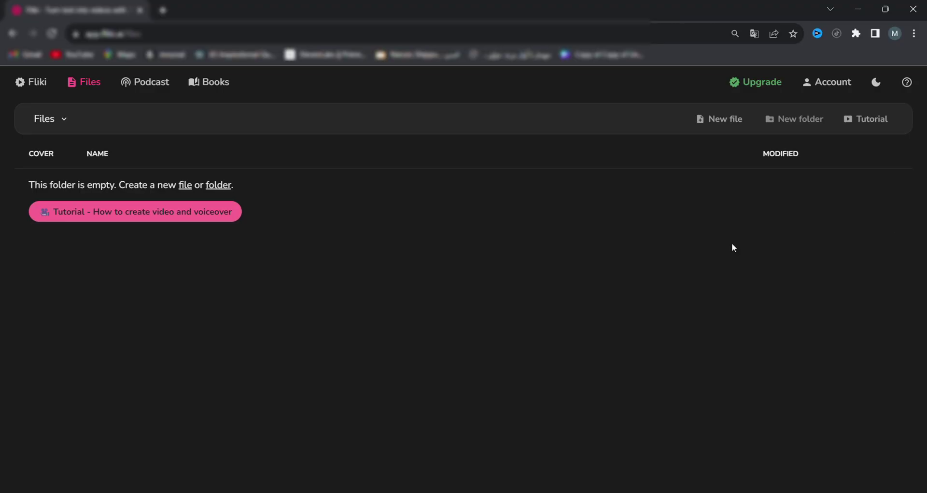
Create a new English video file named "facts about wolves"
click(729, 117)
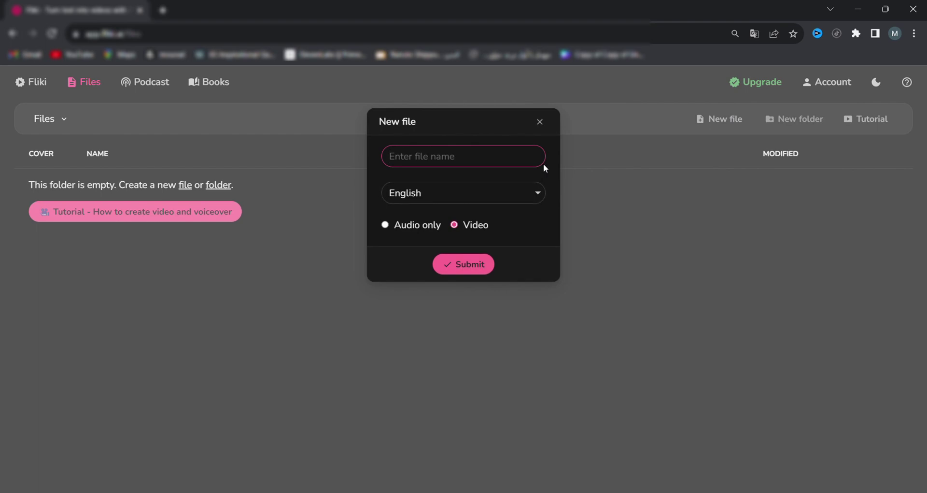
text(facts about wolves)
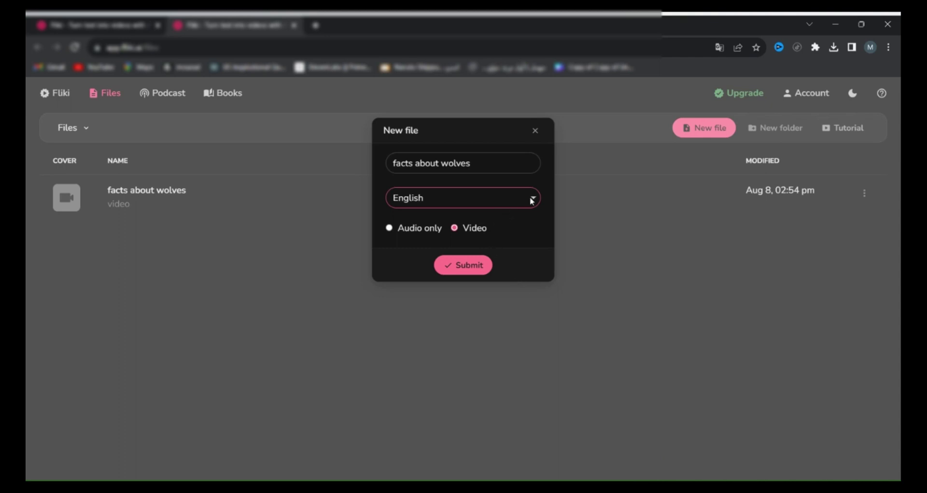
click(532, 161)
click(533, 193)
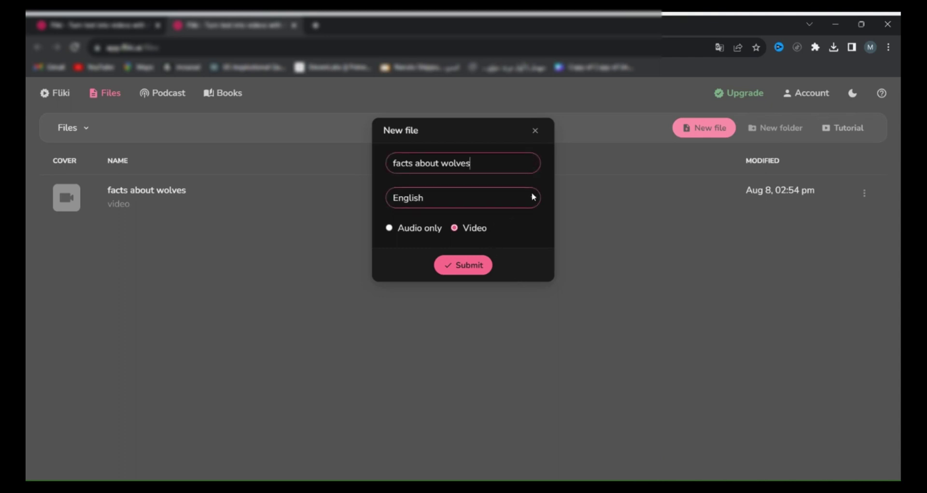
click(465, 234)
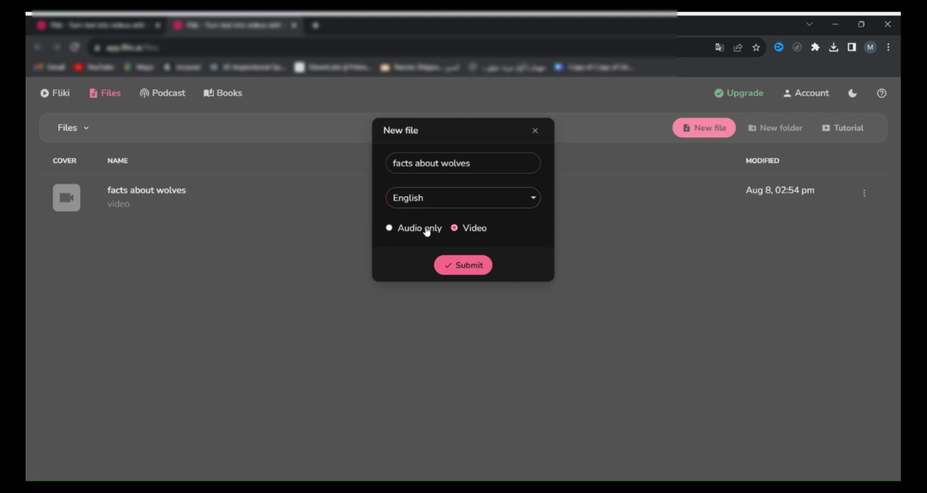
click(466, 271)
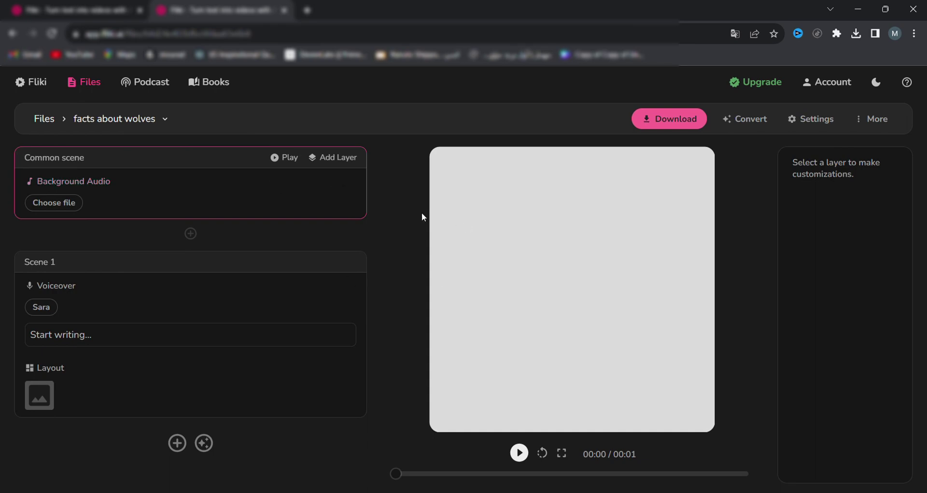
Look at Scene 1's voiceover settings and browse the stock video library for its layout without choosing any media
click(194, 290)
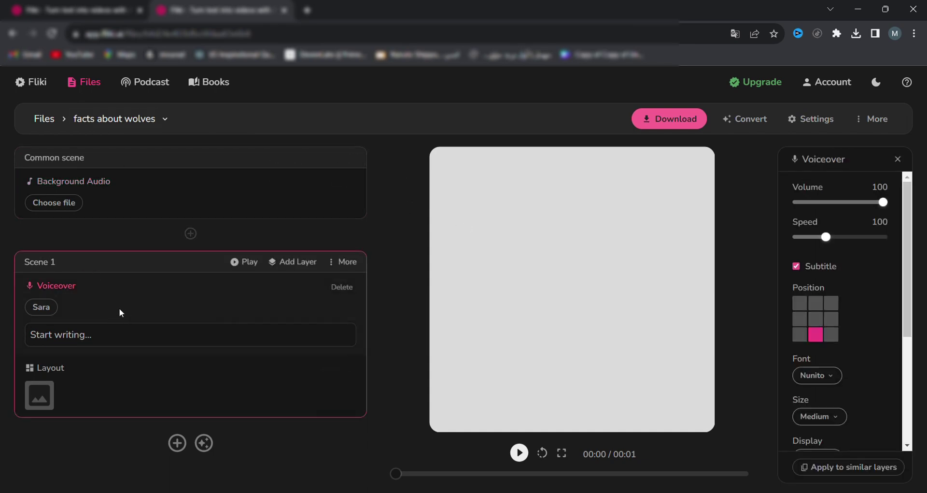
click(47, 392)
scroll(669, 221, down, 3)
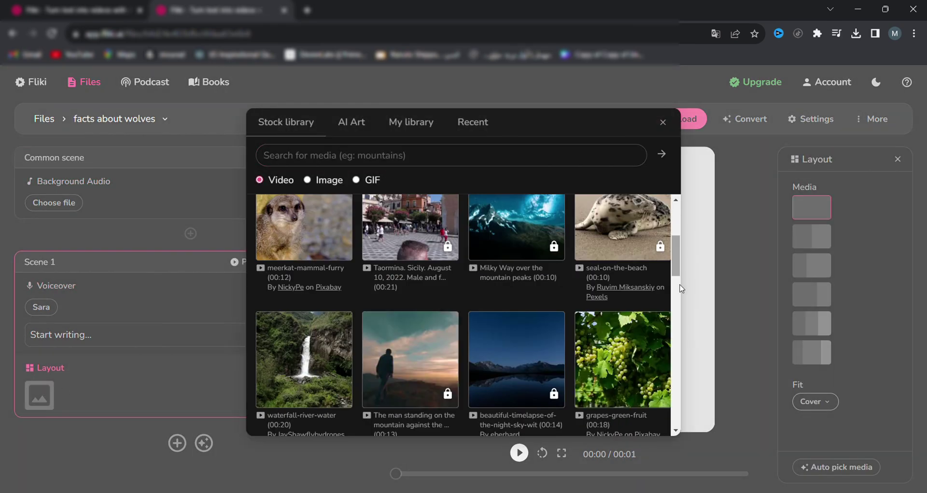
scroll(669, 221, up, 3)
click(662, 122)
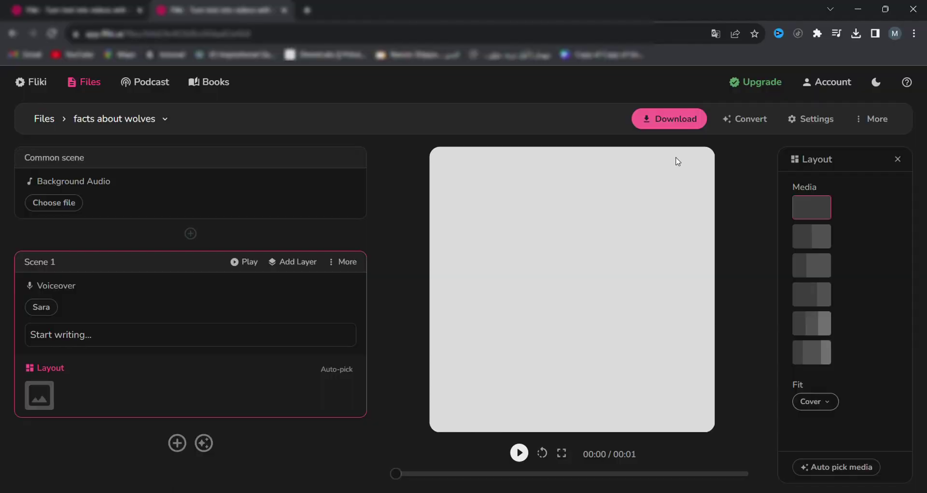
Start an Idea to video conversion with the idea "give me three facts about wolves"
click(748, 122)
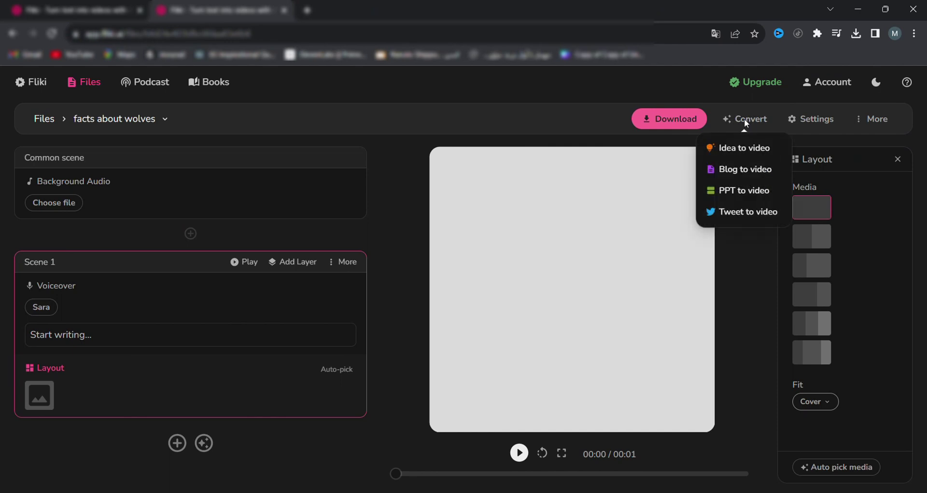
click(720, 147)
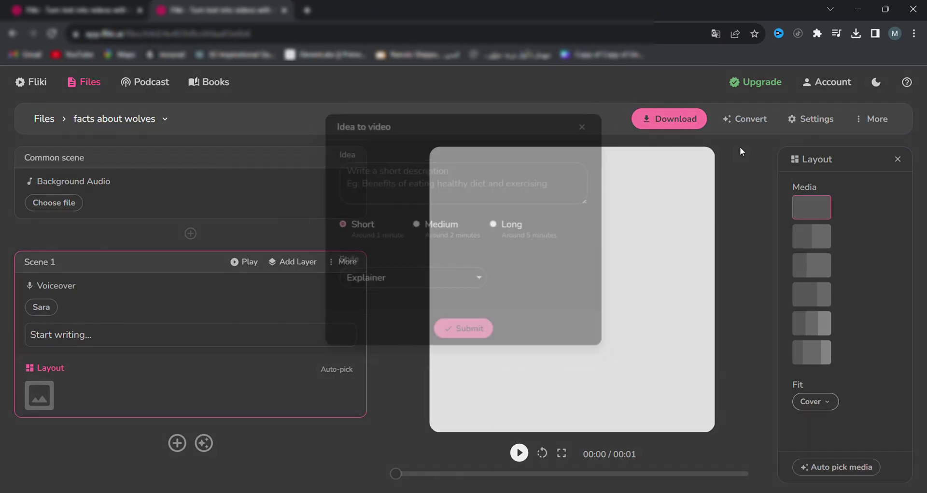
click(482, 185)
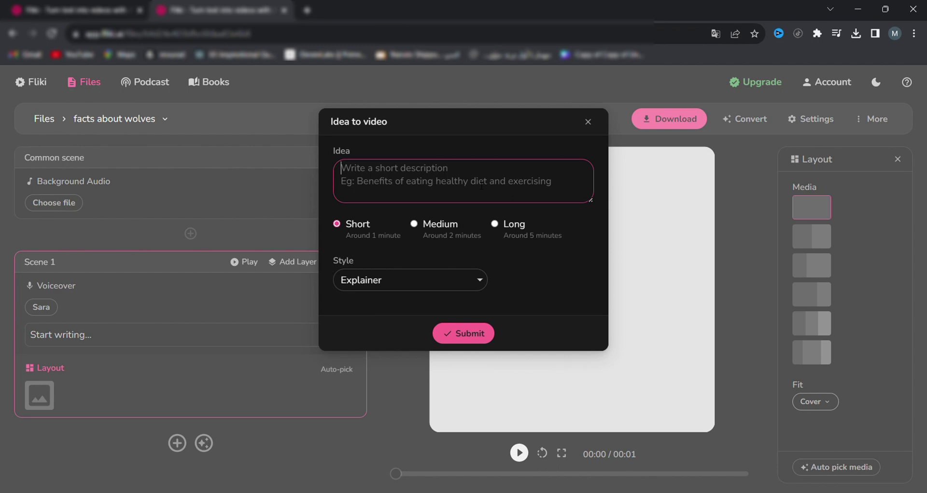
text(give me three fa)
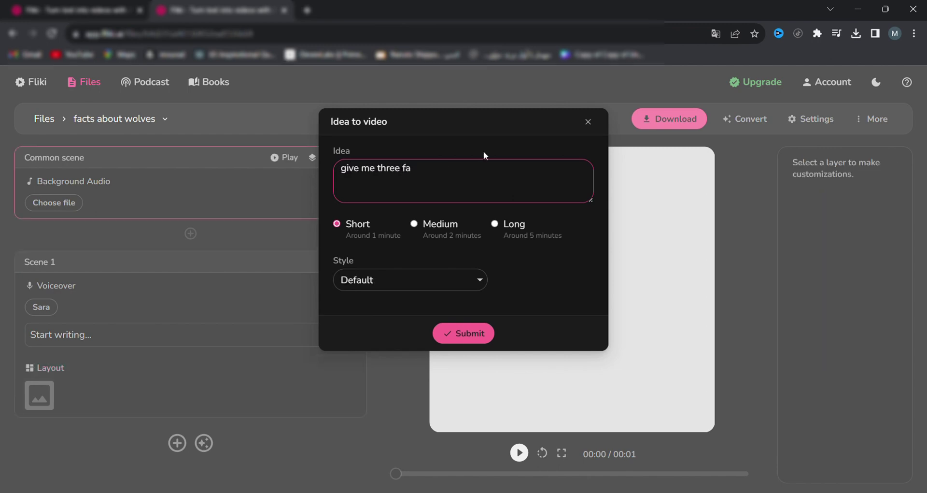
text(cts about wolves)
Choose the Short length, keep the Default style, and submit the idea for video generation
click(421, 231)
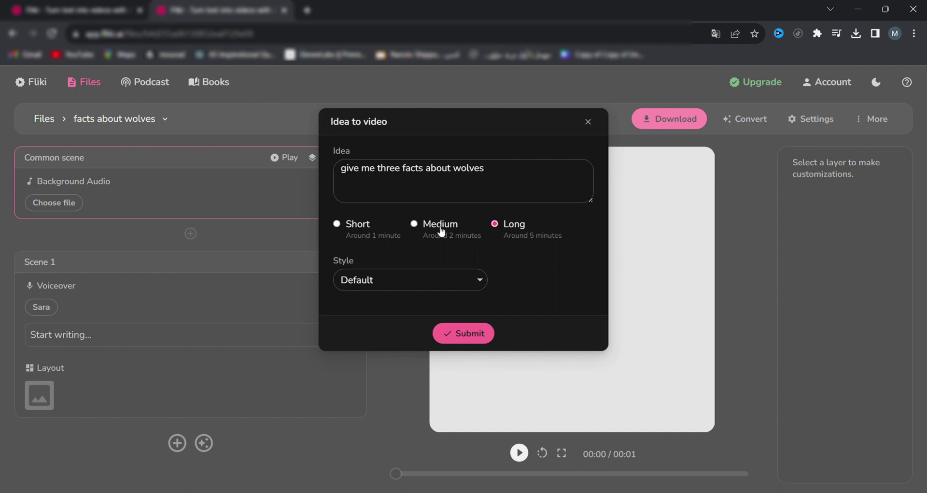
double_click(358, 224)
click(359, 249)
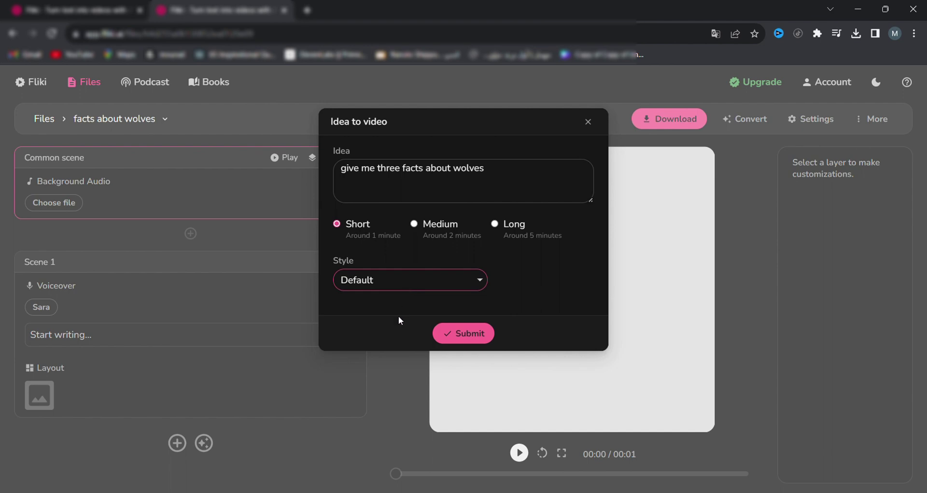
click(395, 334)
click(461, 342)
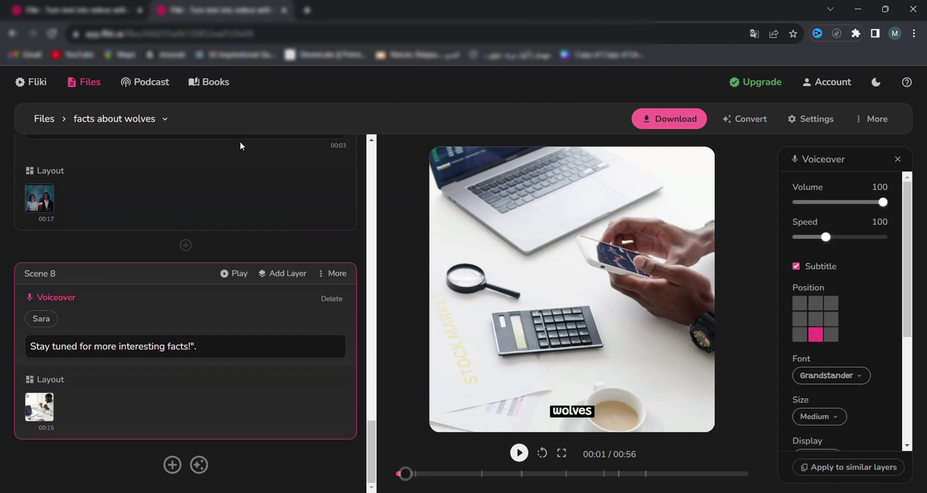
Preview the generated video and centre Scene 8's voiceover subtitles, keeping the Grandstander font
click(520, 453)
click(519, 452)
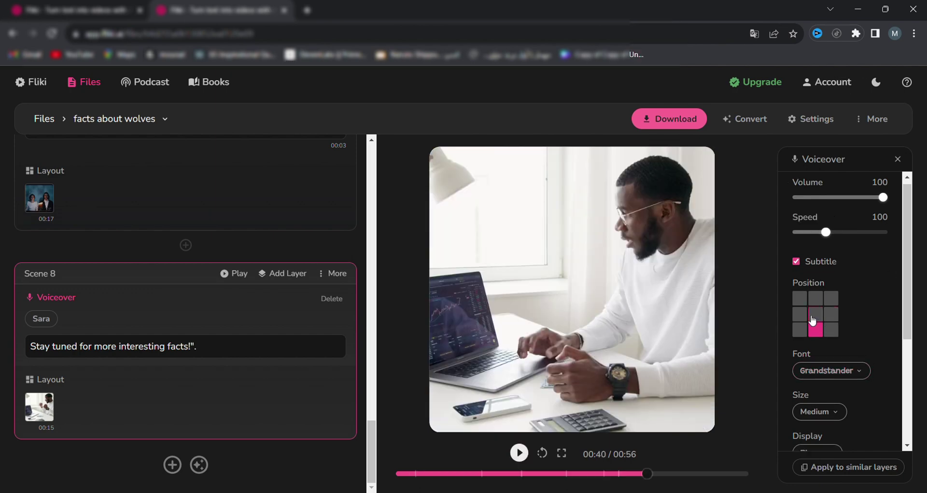
click(816, 315)
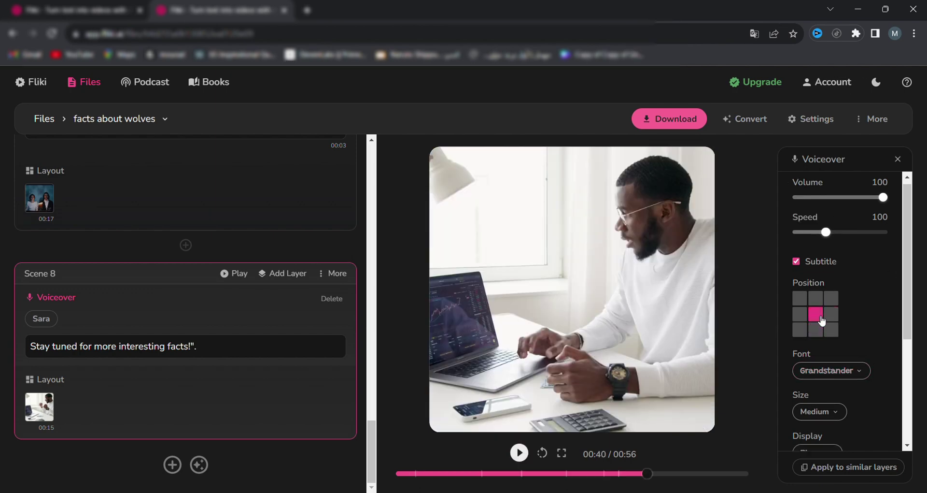
click(835, 371)
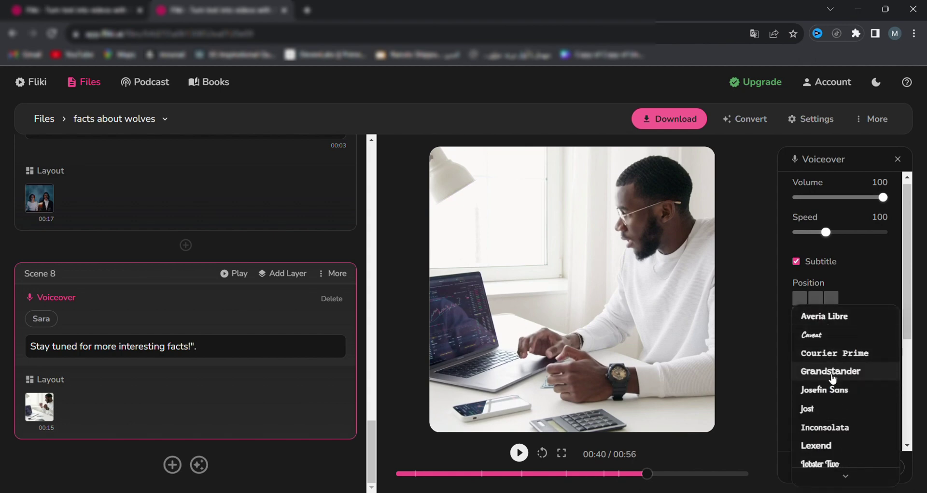
click(831, 371)
scroll(840, 344, down, 3)
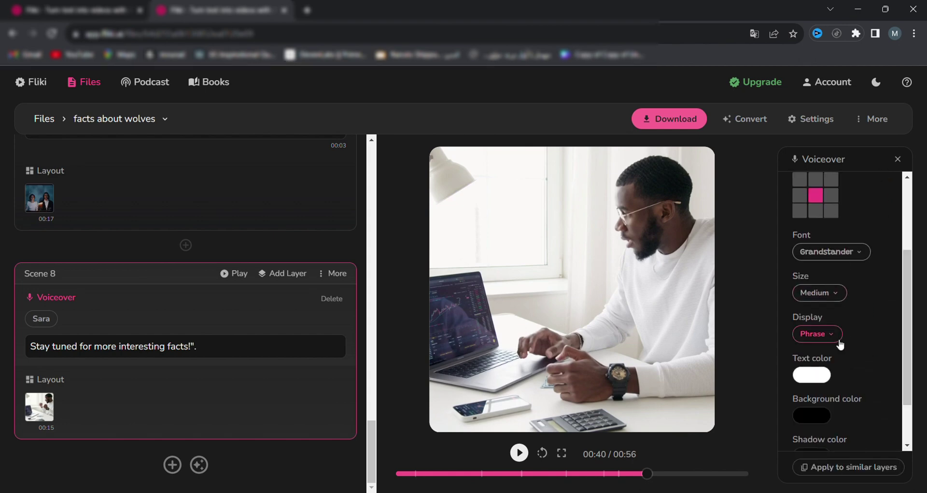
Change Scene 8's subtitle text color to yellow
click(824, 375)
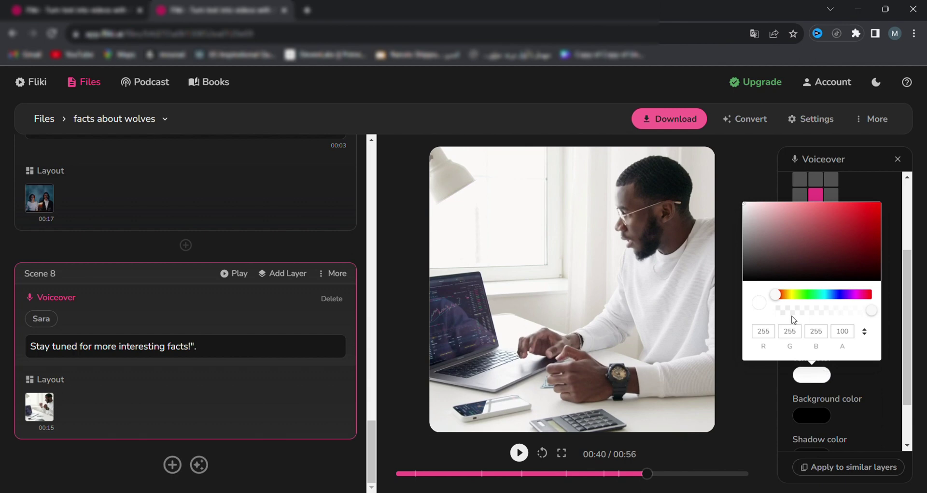
click(792, 296)
click(875, 212)
click(811, 415)
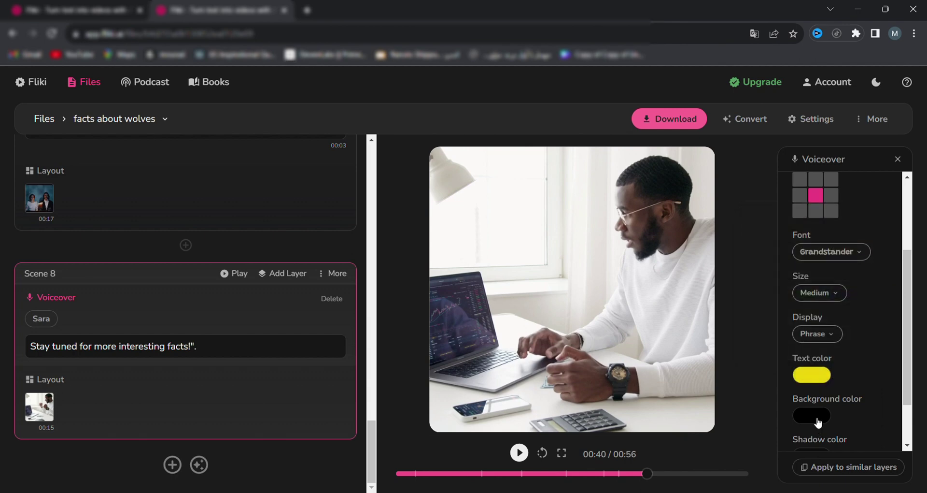
Make the subtitle background color partly transparent, apply the subtitle settings to all similar layers, and preview the video
click(816, 416)
drag(872, 350, 828, 350)
scroll(829, 358, down, 2)
click(804, 466)
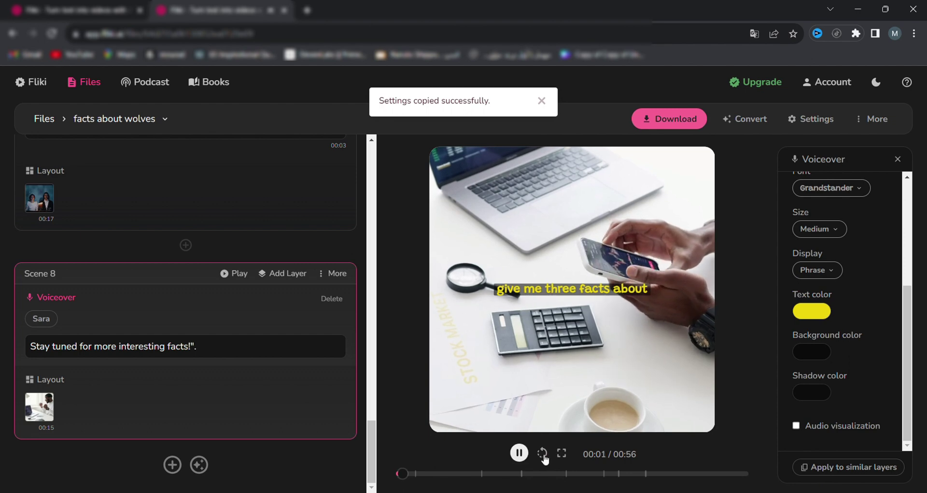
click(519, 453)
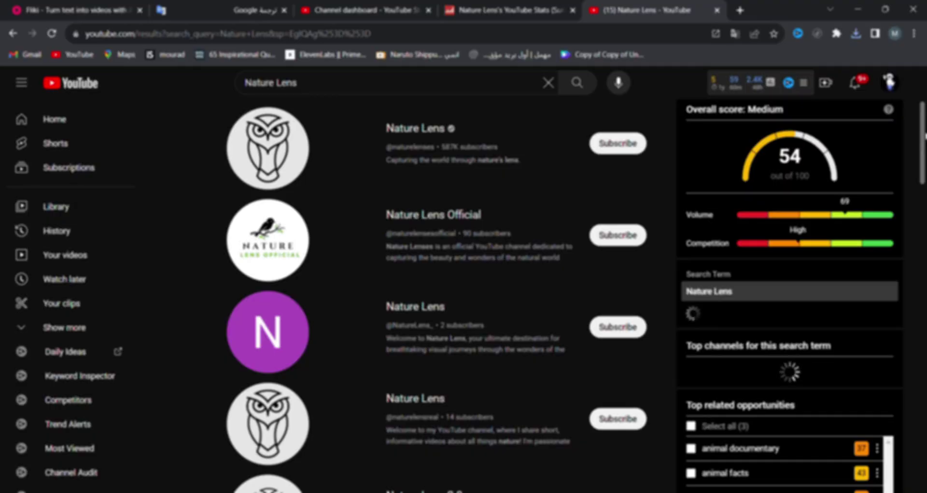
Switch to YouTube and look through the channel search results for Nature Lens
scroll(434, 290, down, 15)
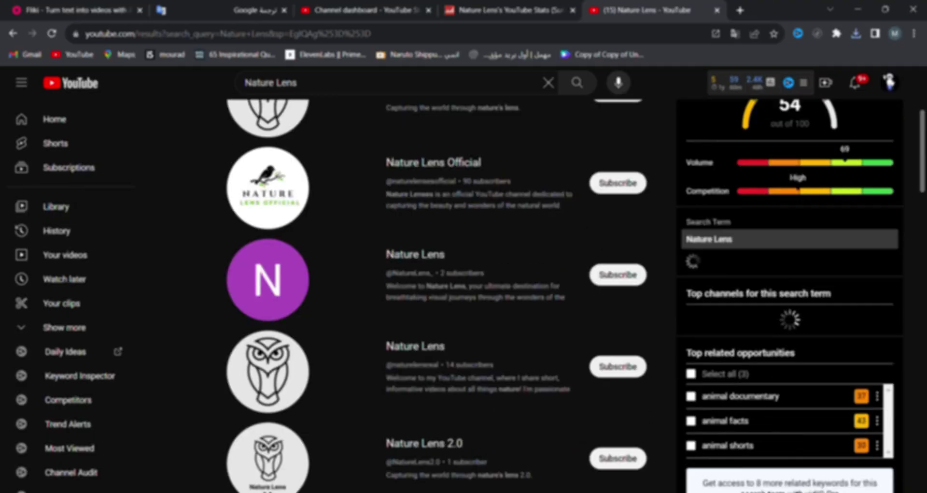
scroll(911, 68, down, 1)
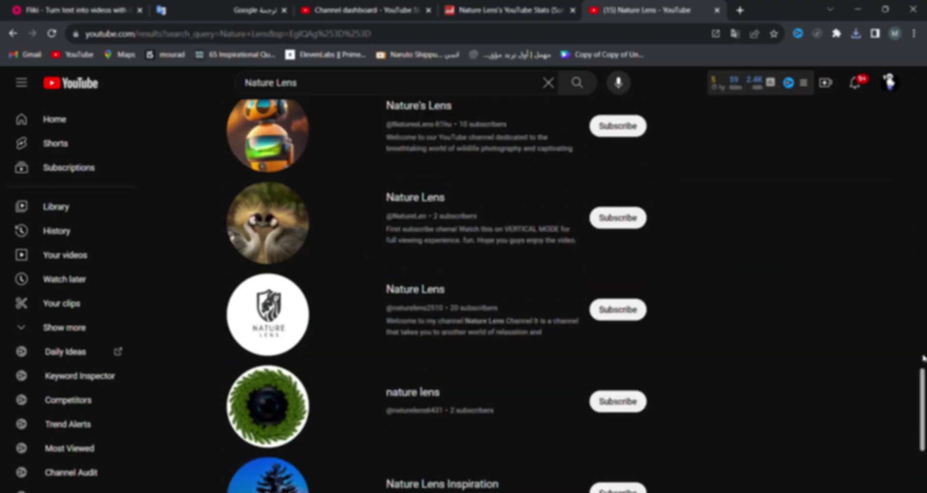
scroll(924, 357, down, 4)
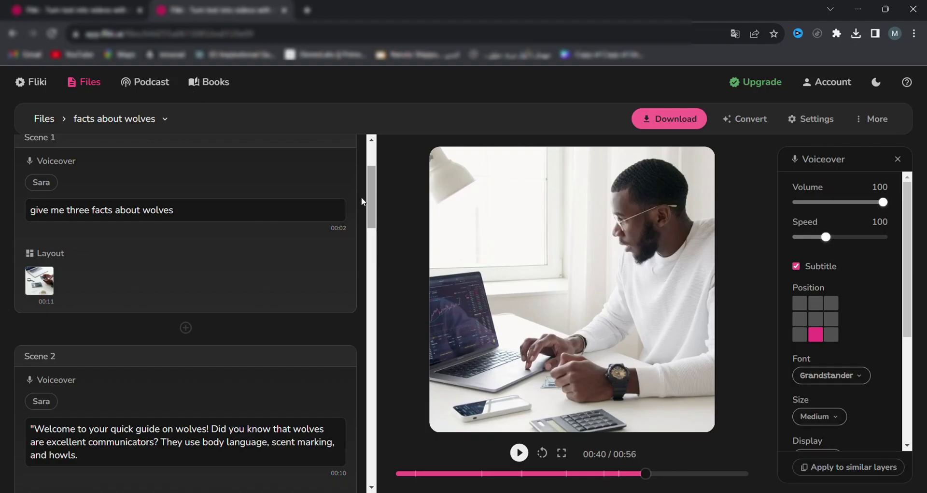
In Fliki, try an edit to a scene's voiceover text and insert a new empty scene after Scene 2
drag(367, 203, 368, 445)
click(327, 410)
text(. ge)
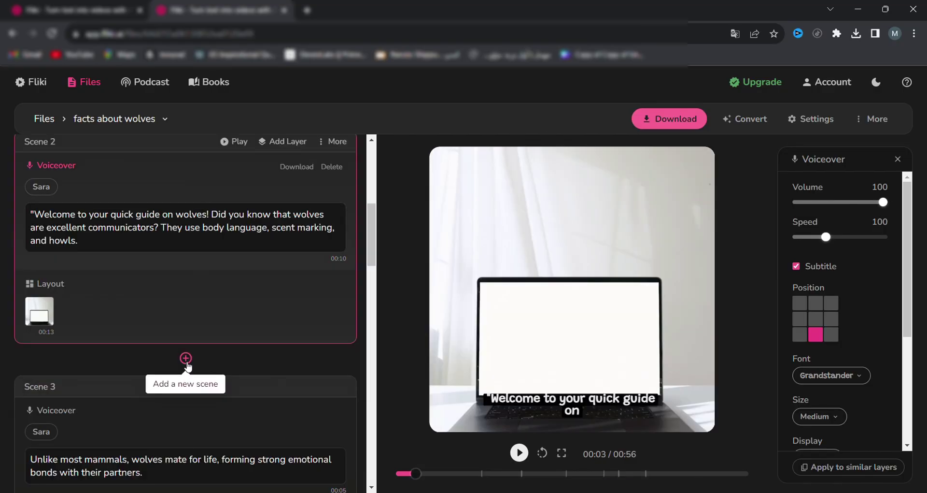
click(186, 360)
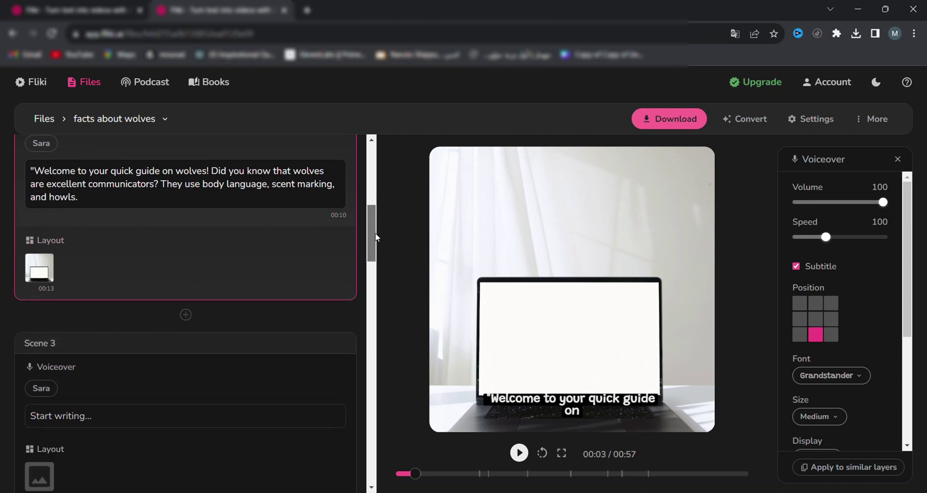
Search the stock library for wolves videos and set the 22-second "wolves" clip by Zethian as Scene 3's media
click(33, 476)
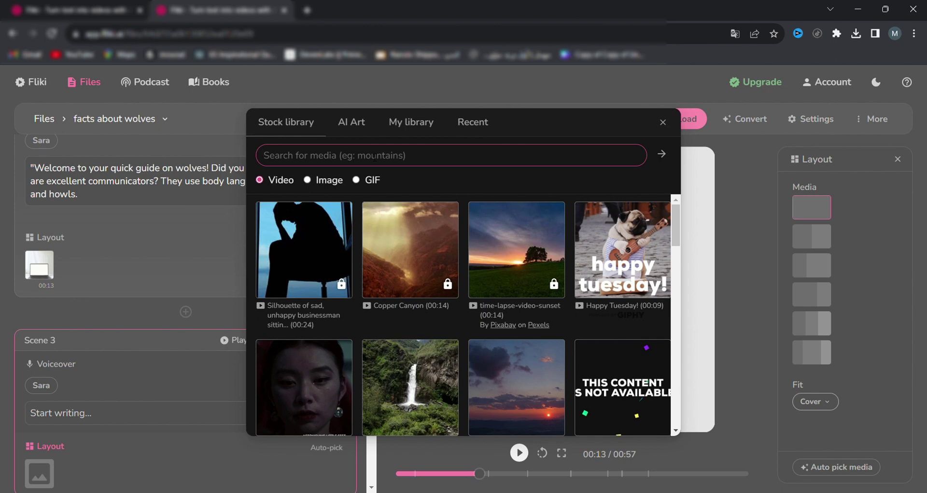
text(wolves)
key(Return)
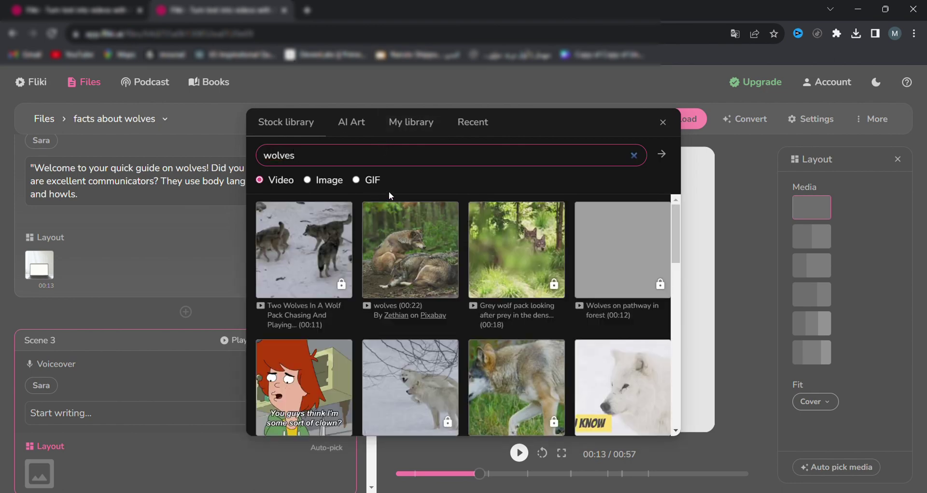
click(413, 260)
Copy the sentence "They use body language, scent marking, and howls." from Scene 2's voiceover into Scene 3's voiceover
drag(161, 180, 78, 194)
key(ctrl+c)
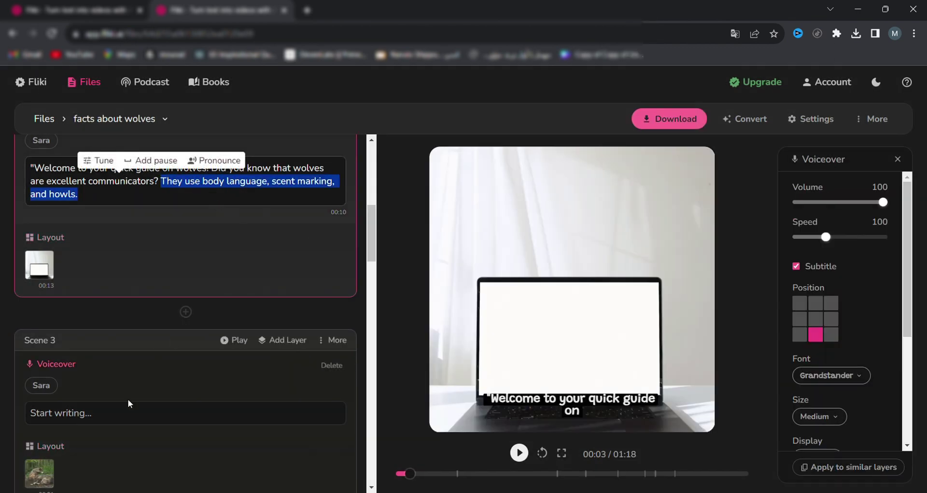
click(125, 417)
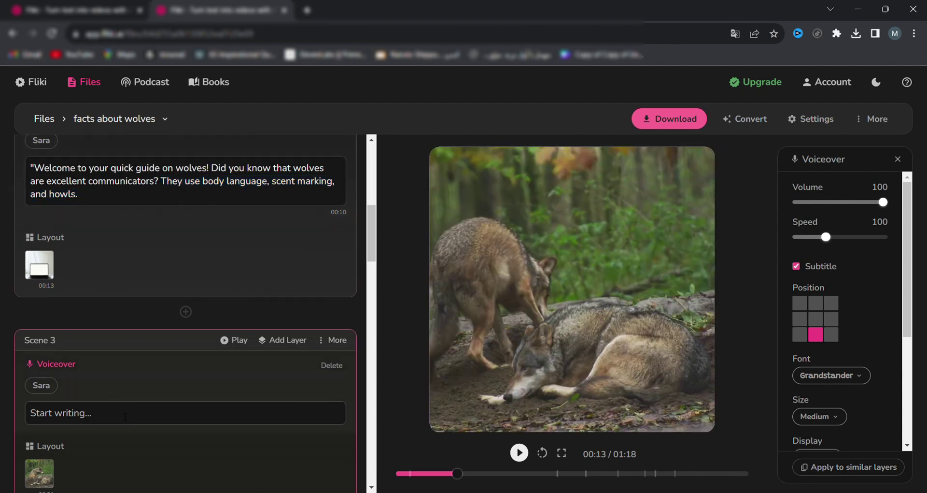
key(ctrl+v)
Set the "Artic Wolf | The SOL Foundation" stock video as the media of the empty Scene 5
drag(371, 248, 380, 300)
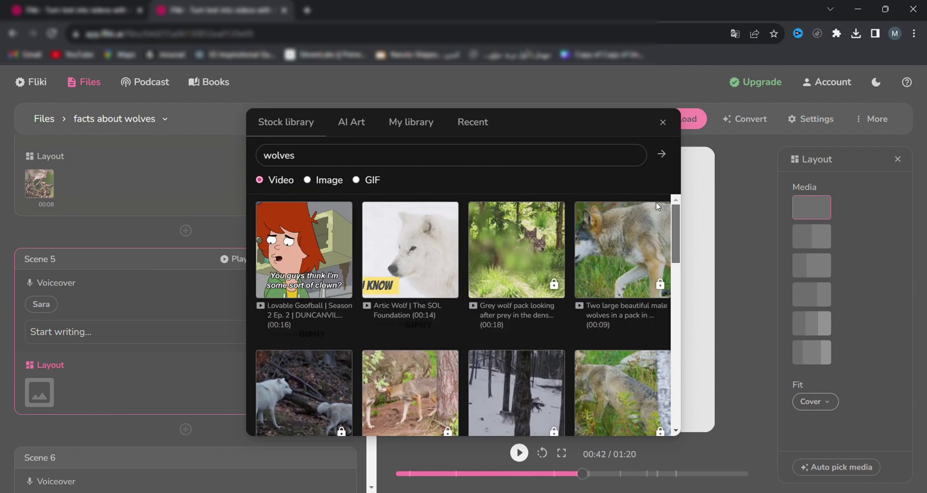
click(393, 272)
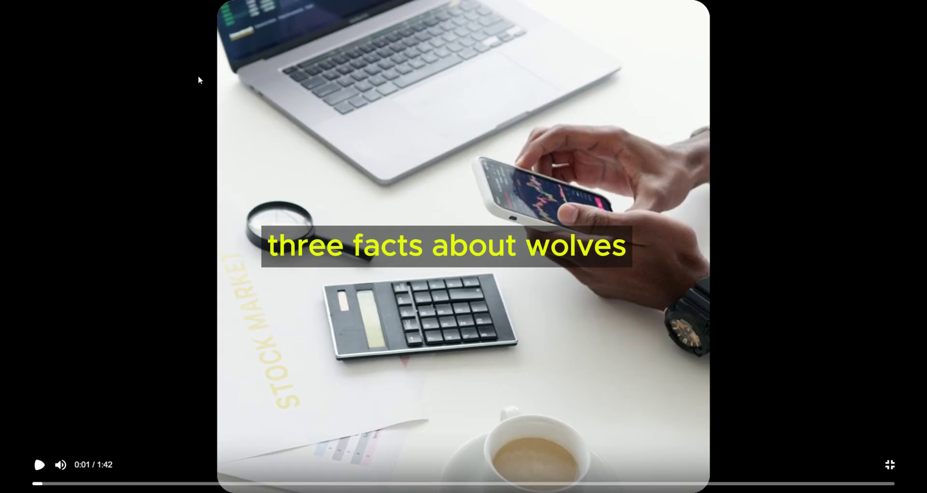
Play the full-screen video preview and skip ahead to check the subtitles and wolf footage
click(305, 452)
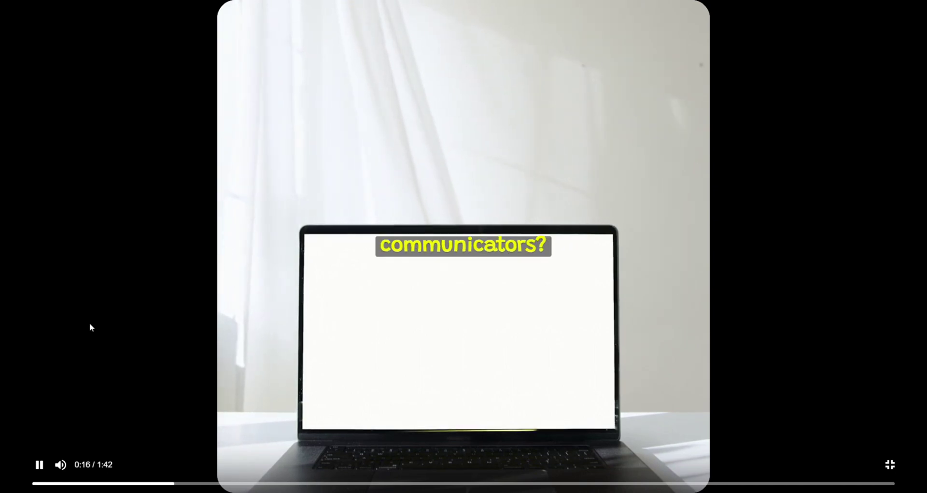
key(Right)
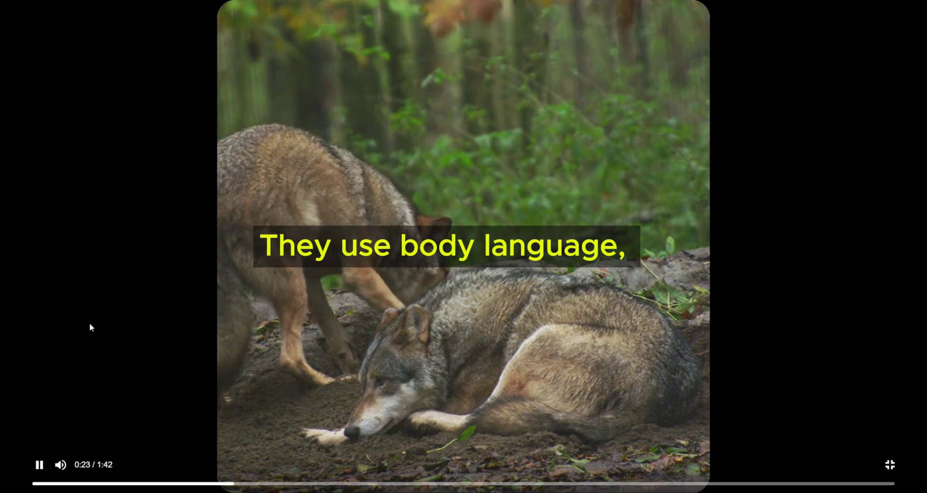